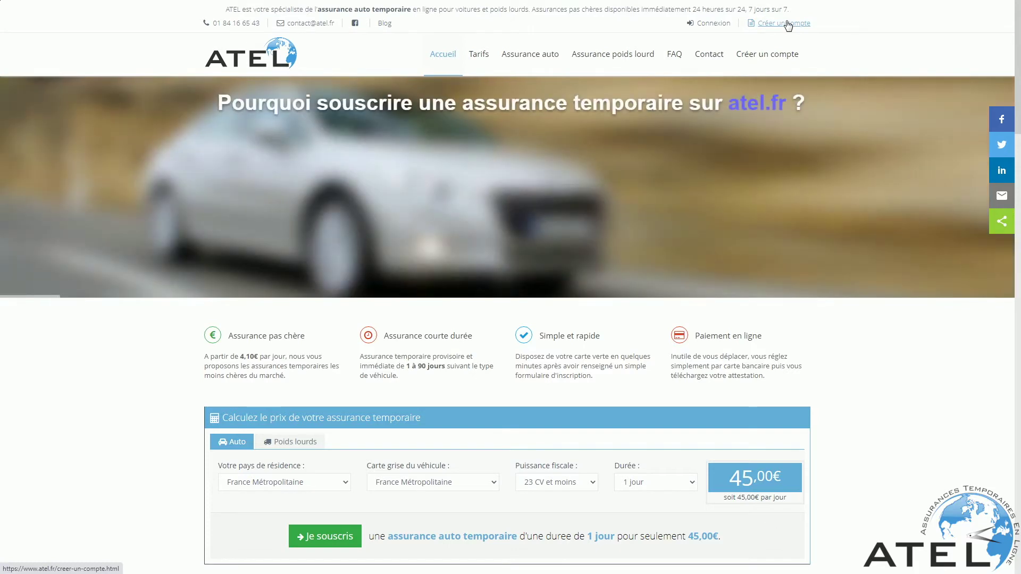
From Créer un compte, validate the new account via the '[ATEL] Validation de votre compte' e-mail link.
click(787, 23)
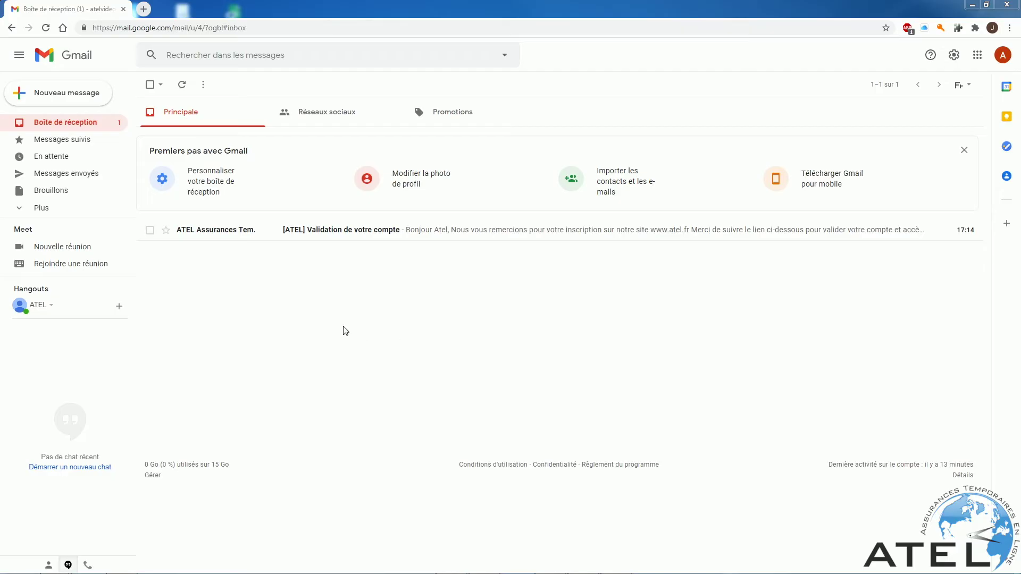
click(221, 233)
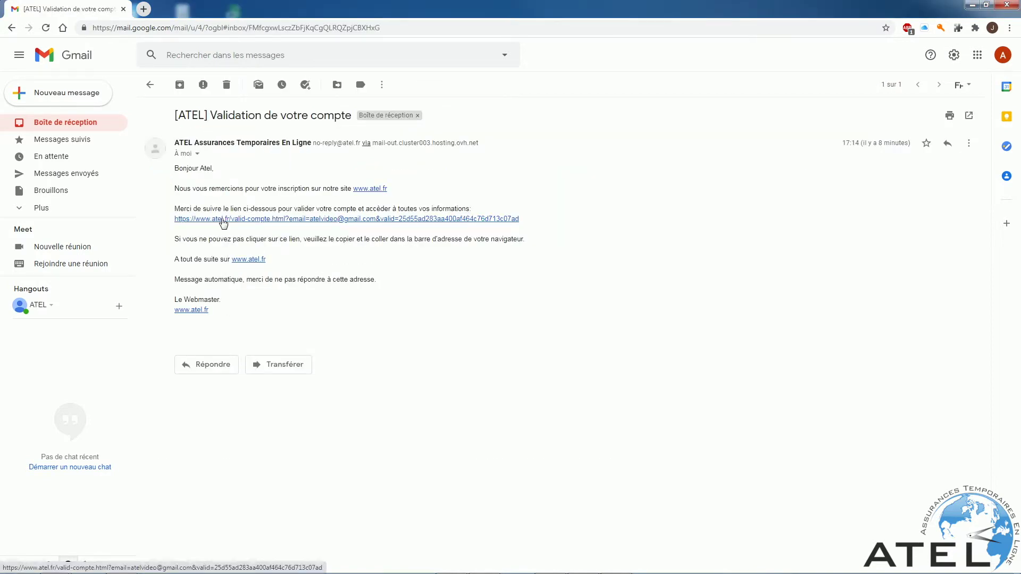
click(222, 219)
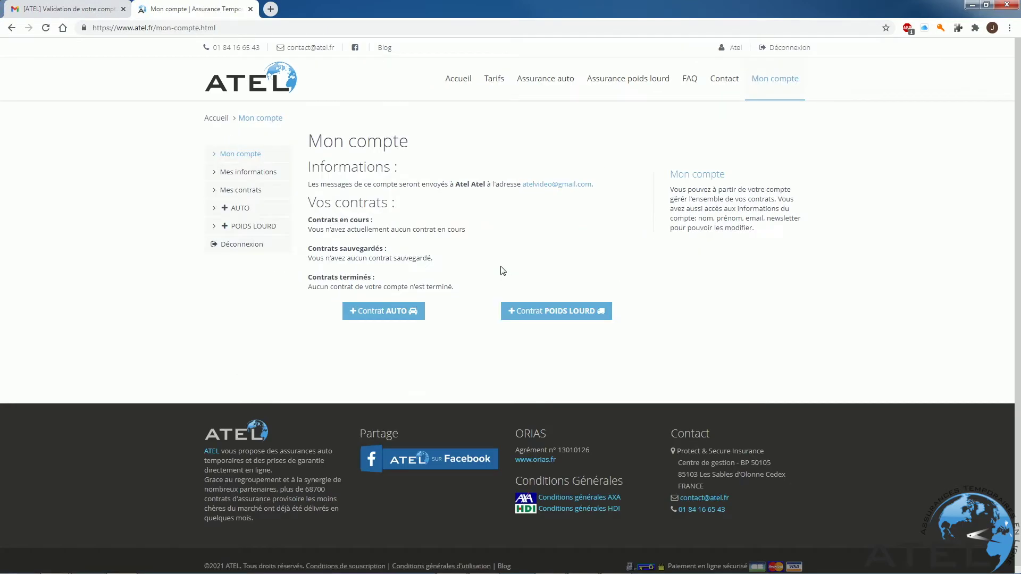
Start a Contrat AUTO and enter the driver's name, e-mail, phone, street address and 75000 PARIS.
click(365, 317)
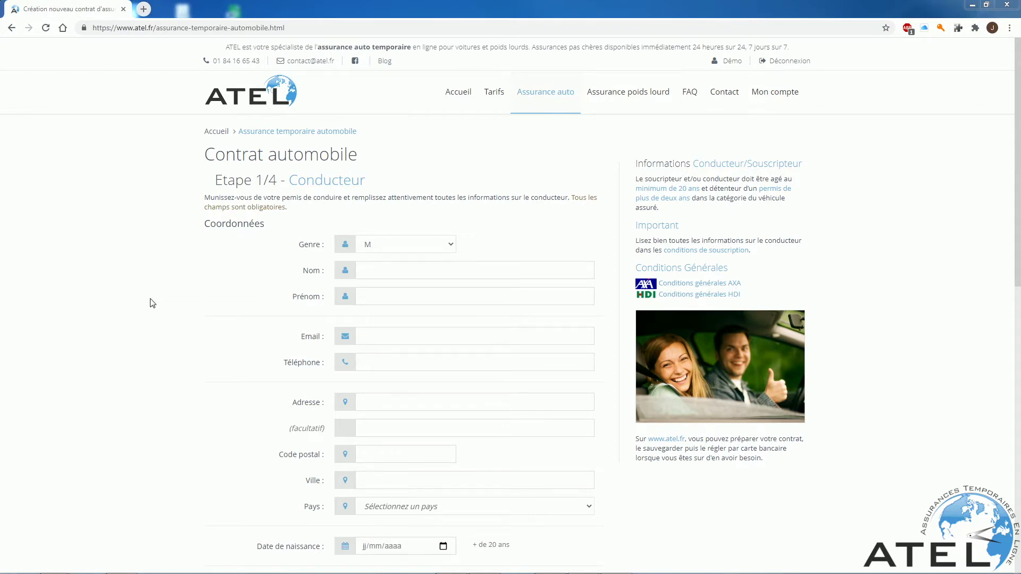
text(ATELATEL)
key(Tab)
key(Tab)
text(1234567890)
key(Tab)
text(1 grande rue)
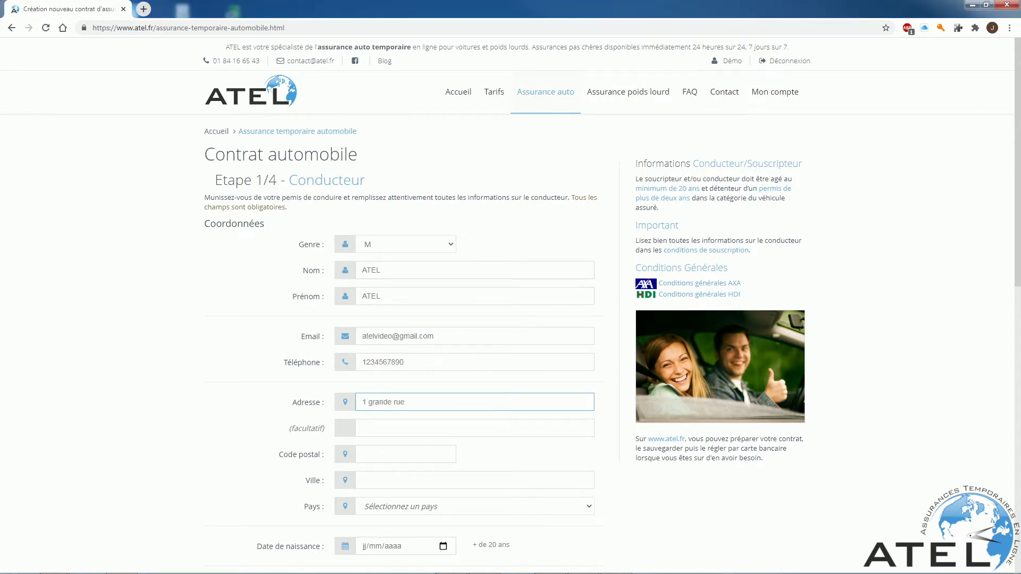
key(Tab)
key(Tab)
text(75000)
key(Tab)
text(PARIS)
Set the country to France Métropolitaine and enter the birth date 01/01/1970.
scroll(510, 319, down, 2)
click(473, 392)
click(409, 182)
click(364, 432)
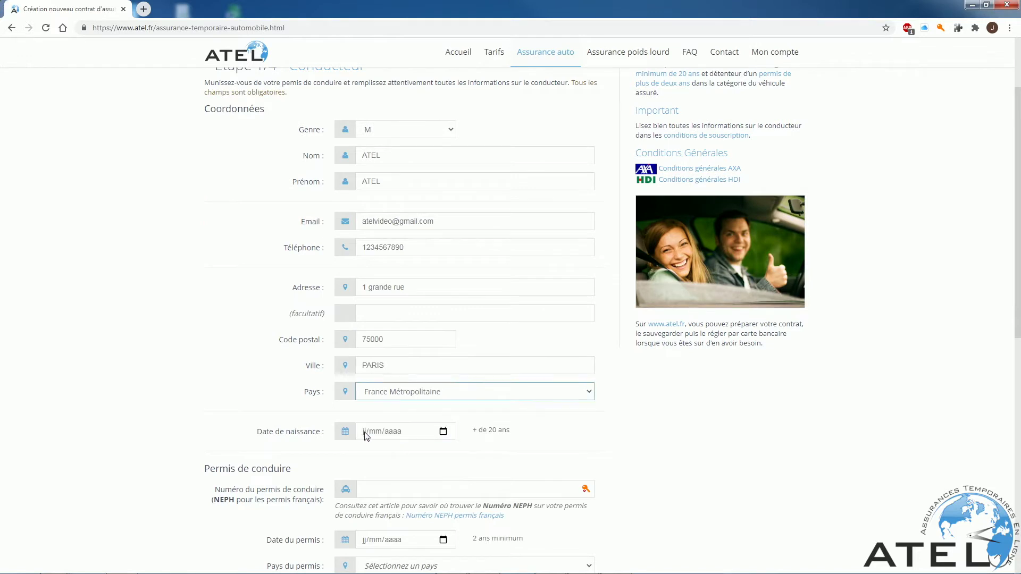
click(365, 436)
text(01/01/)
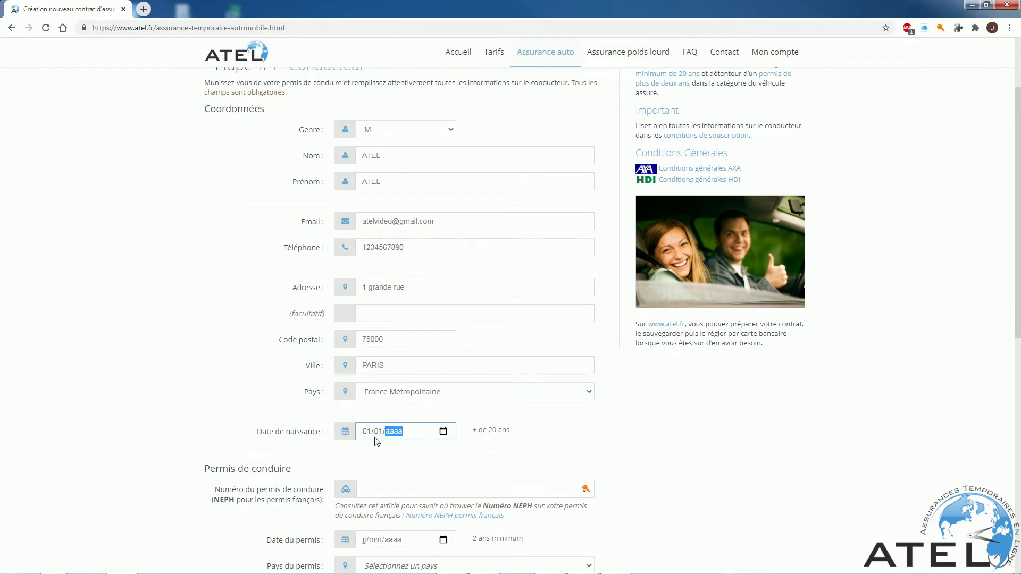
text(1970)
Enter the NEPH licence number, licence date 01/01/1990 and licence country France Métropolitaine.
click(490, 449)
scroll(490, 449, down, 3)
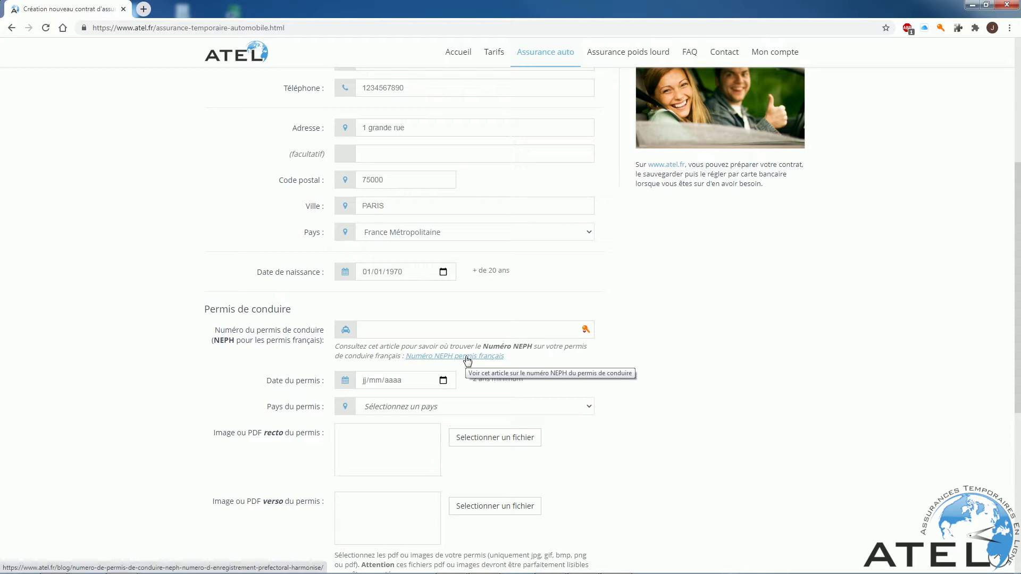
click(372, 330)
text(123456789012)
click(365, 381)
text(01011990)
click(379, 406)
click(396, 198)
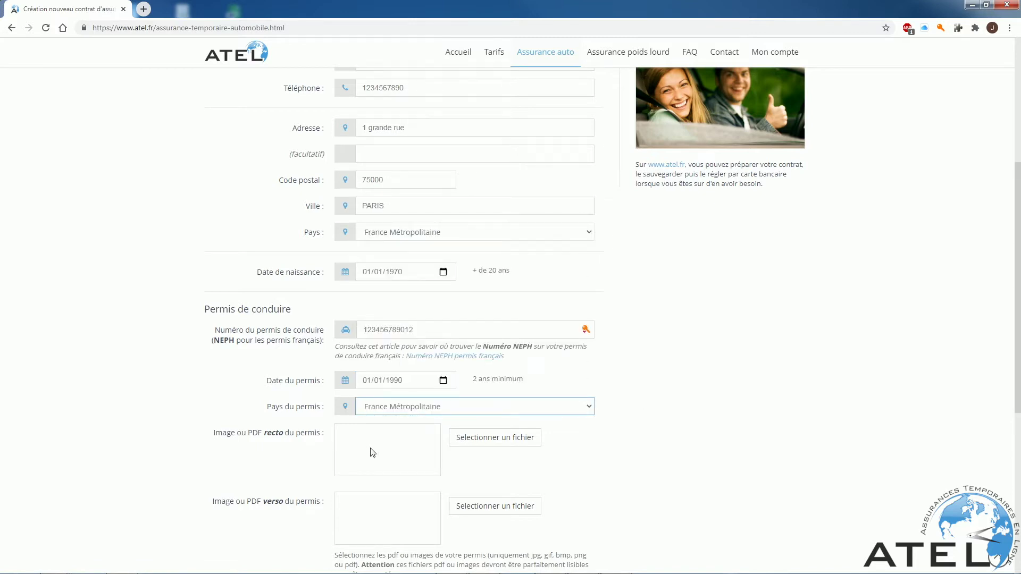
Attach Permis recto.jpg and Permis verso.jpg as the licence front and back images.
click(472, 439)
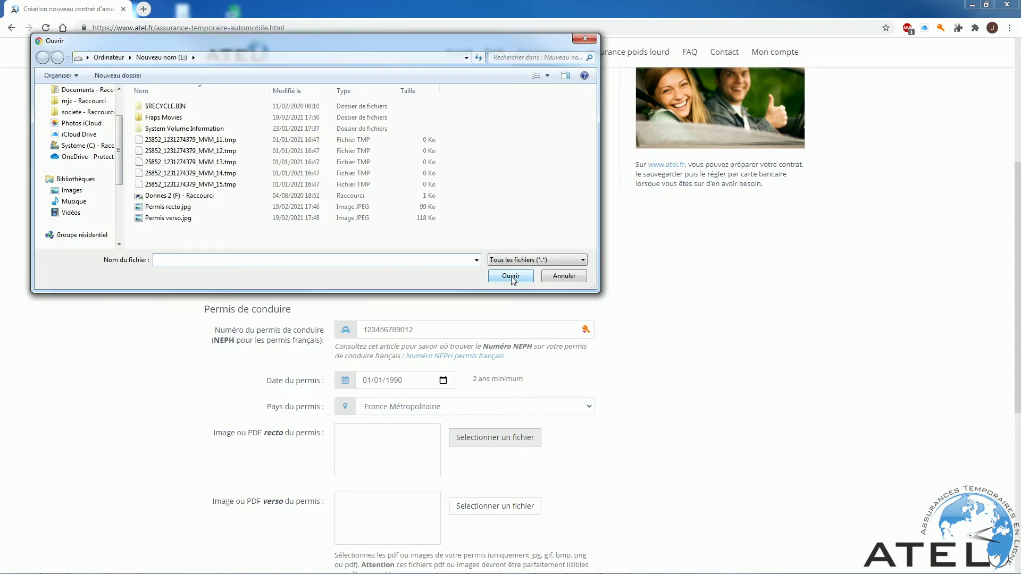
double_click(155, 207)
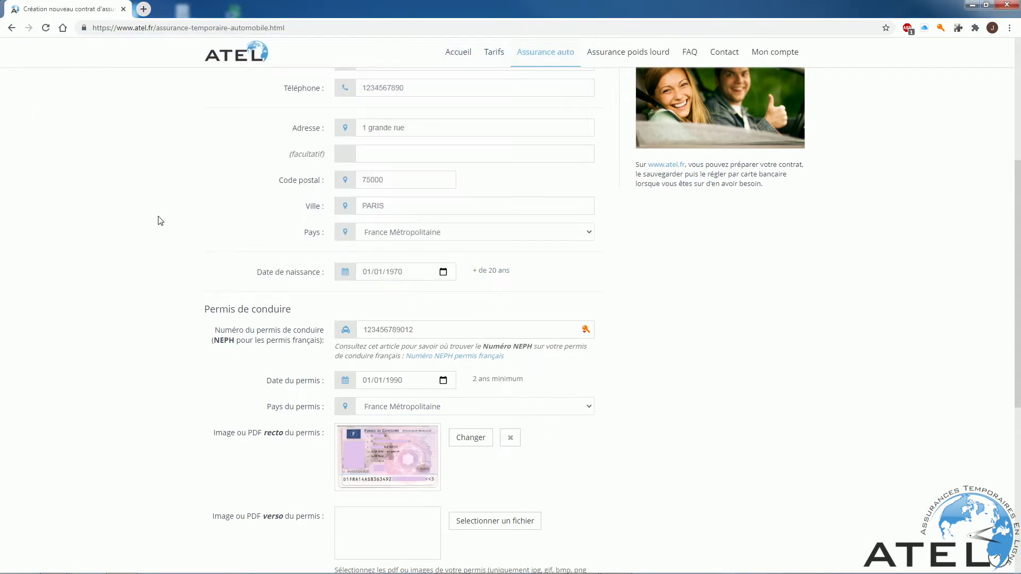
scroll(654, 446, down, 2)
click(492, 414)
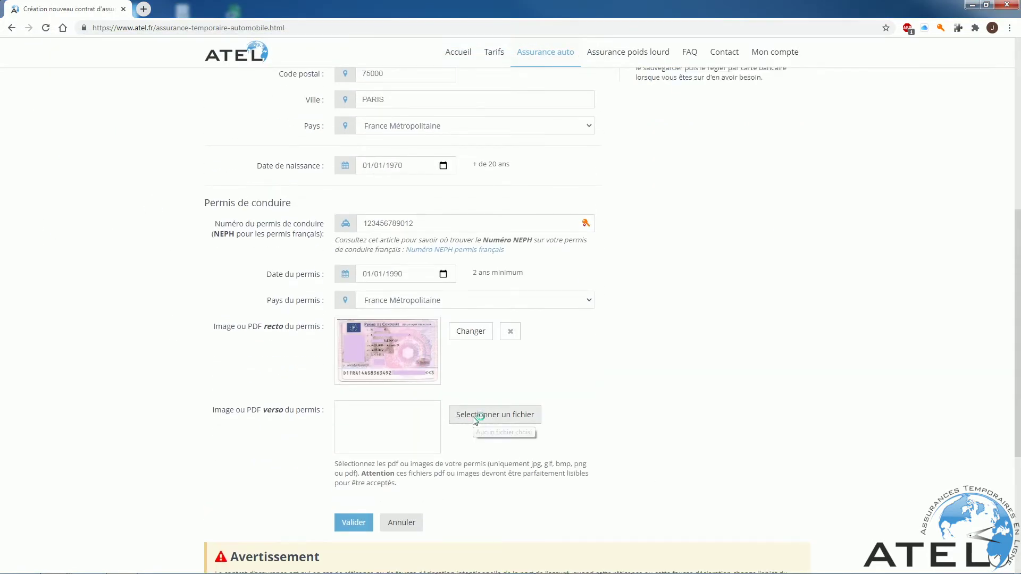
double_click(169, 218)
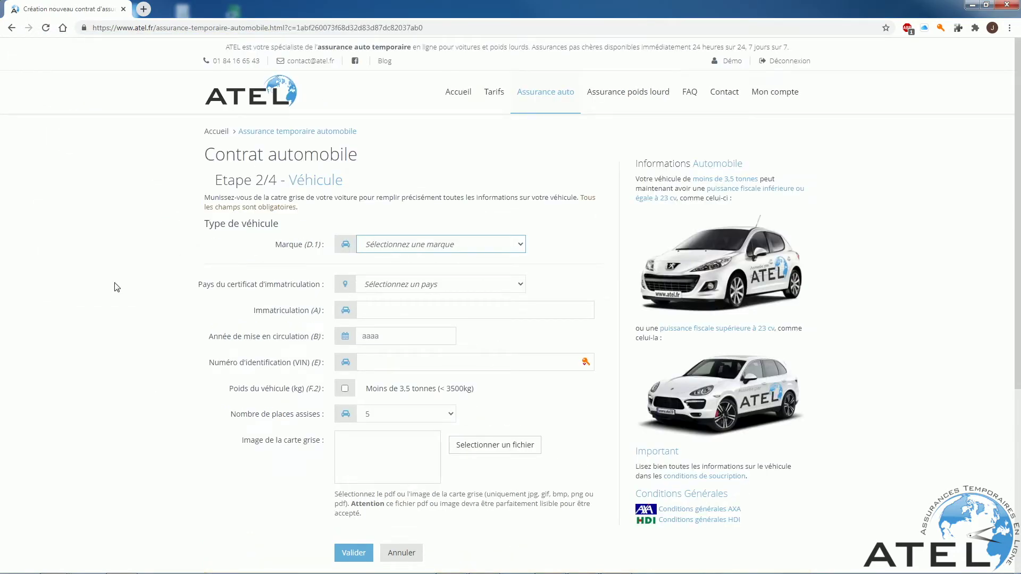
Select a Renault CLIO III, GASOIL fuel, BERLINE 5 PORTES body style.
click(383, 246)
click(380, 353)
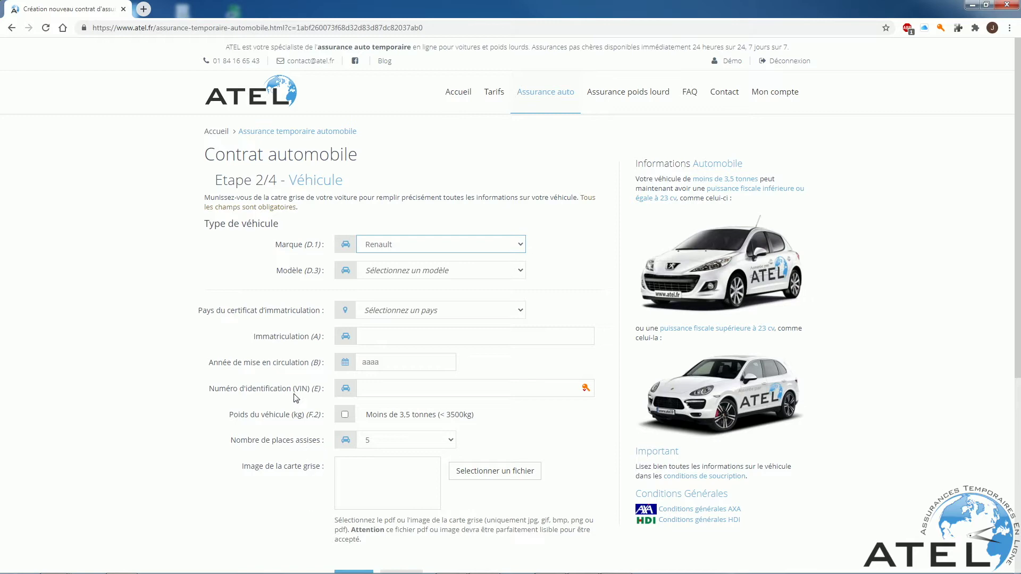
click(388, 272)
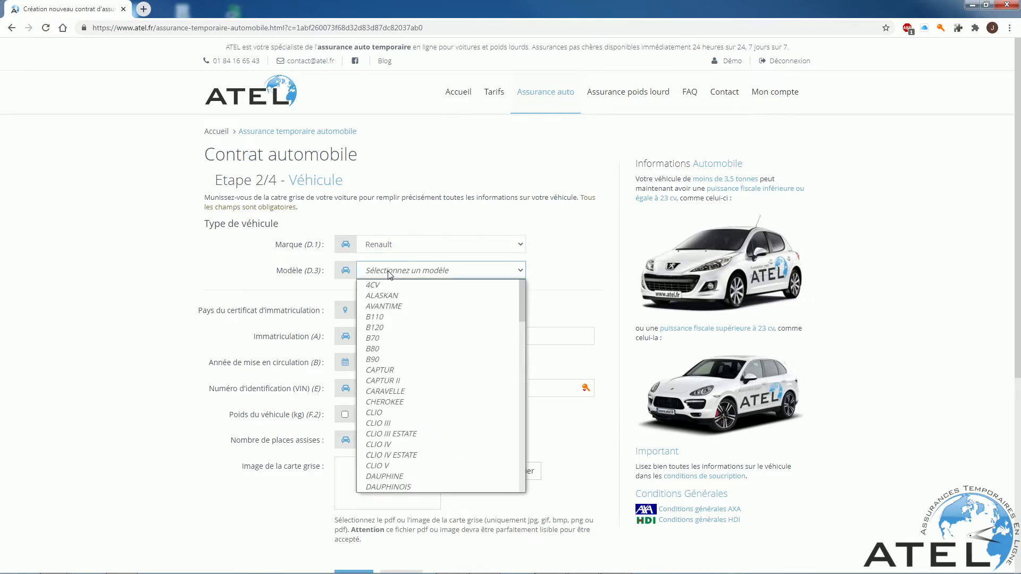
click(388, 424)
click(384, 314)
click(382, 362)
click(378, 343)
click(381, 377)
Set fiscal power 5 CV and version CONFORT EXPRESSION 1.5DCI 85.
click(382, 366)
click(375, 402)
click(406, 394)
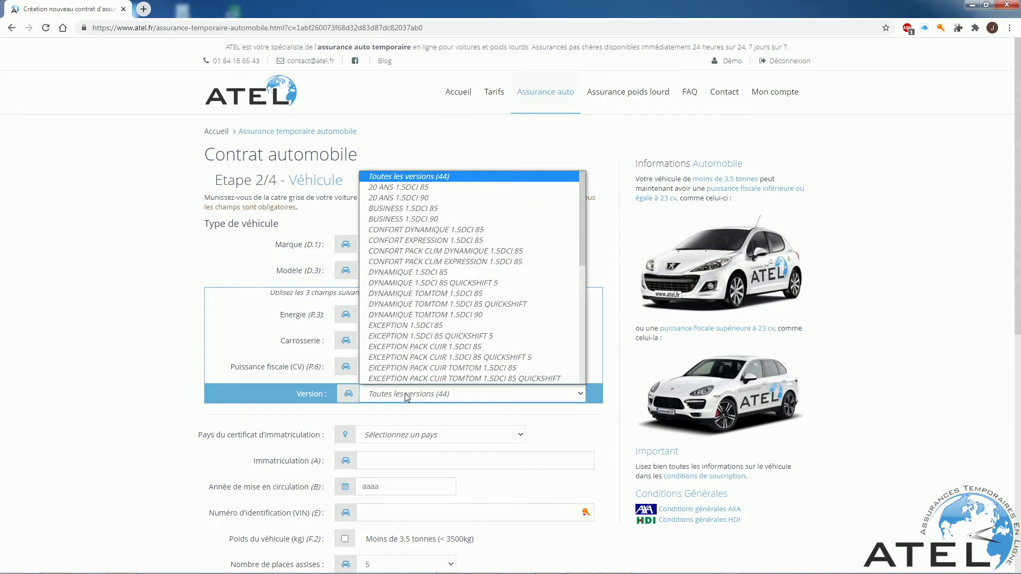
scroll(388, 228, down, 5)
scroll(387, 227, up, 5)
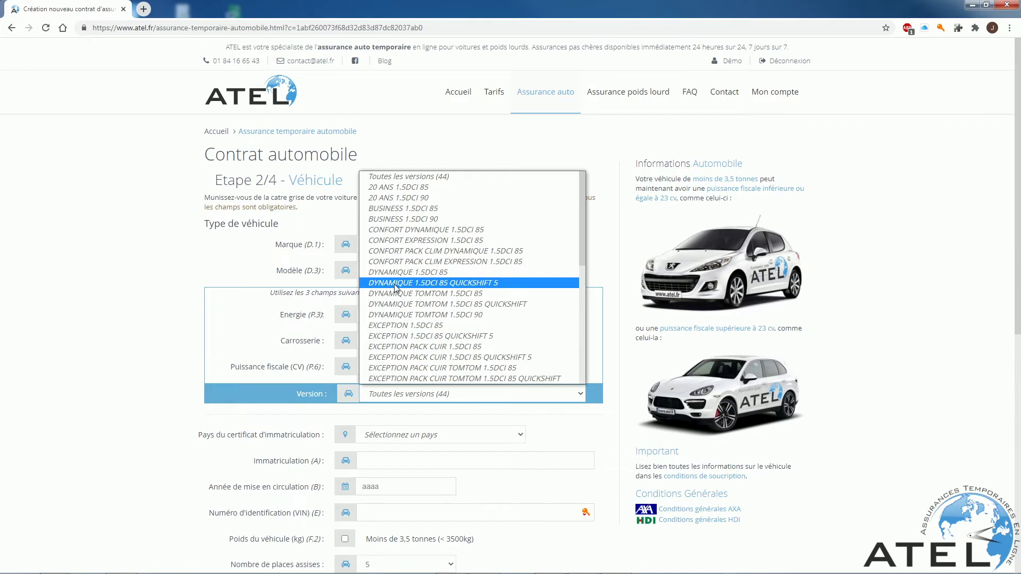
click(404, 240)
Enter plate b-001-ab, first registration 2020, the VIN, and mark the vehicle under 3.5 tonnes.
text(b-001-ab)
key(Tab)
text(2020)
key(Tab)
text(123456789123457)
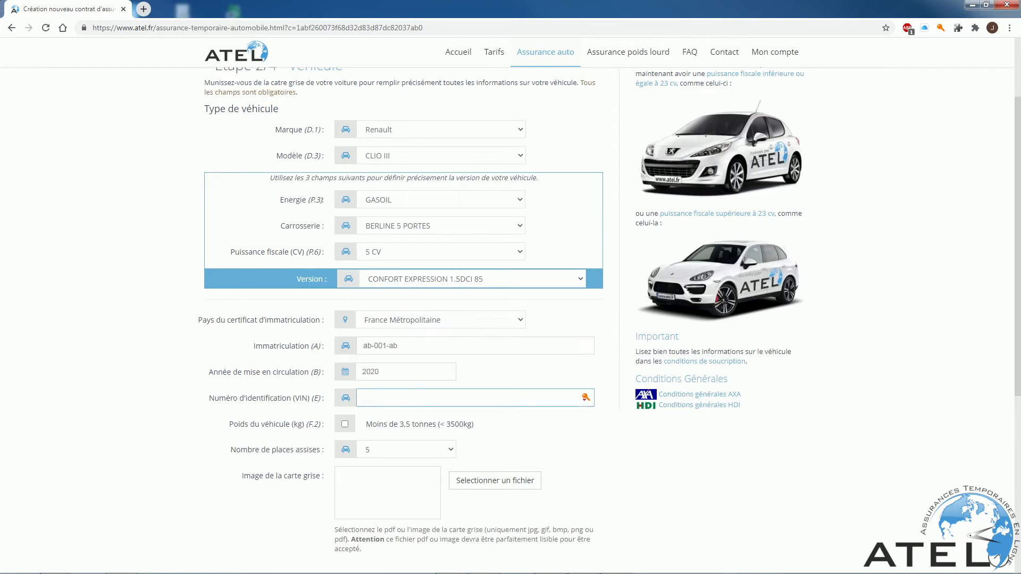
text(c)
key(Tab)
key(space)
key(Tab)
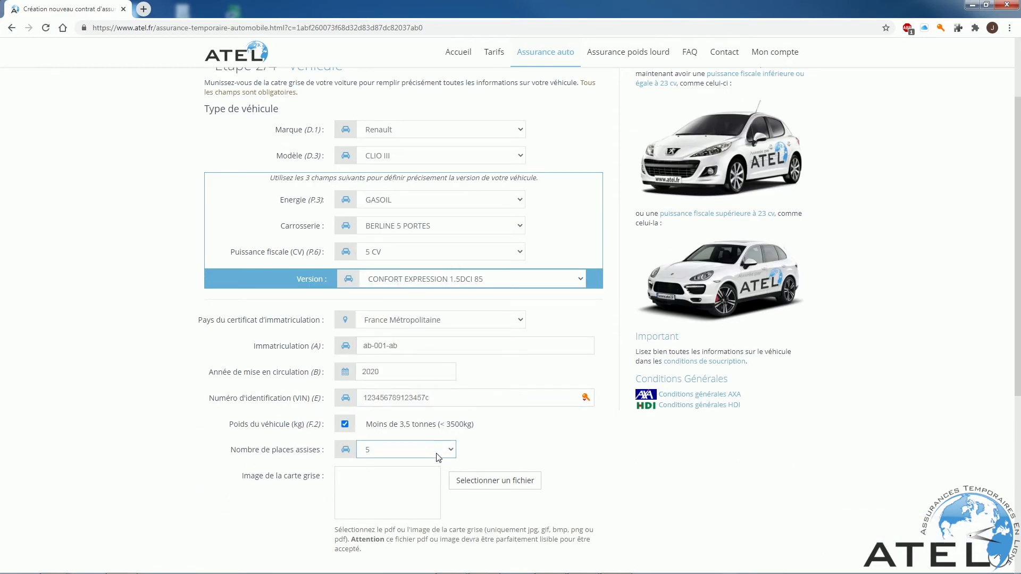
Attach the carte grise image CG.jpg and submit the vehicle details.
click(485, 480)
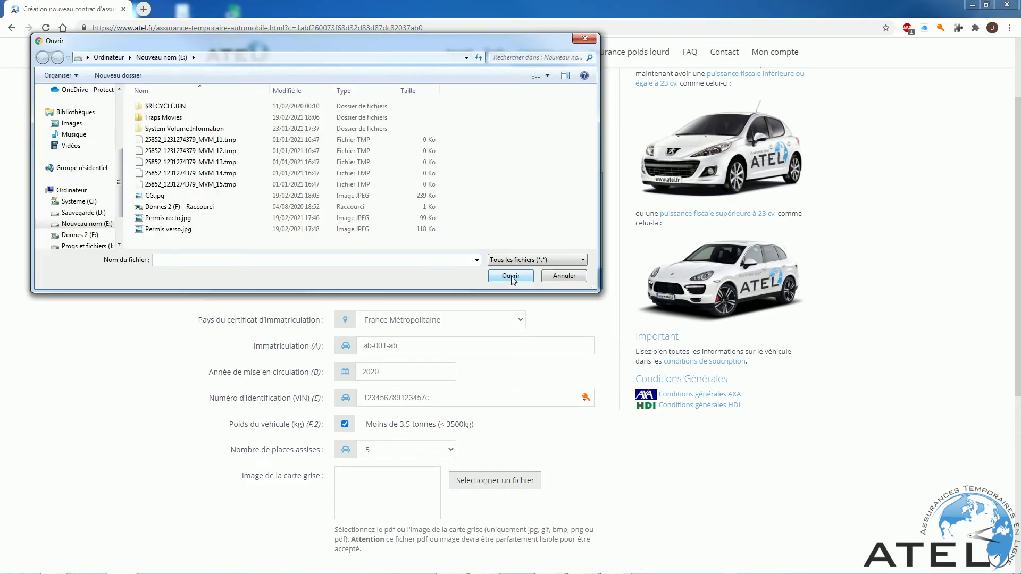
double_click(177, 199)
scroll(411, 297, down, 4)
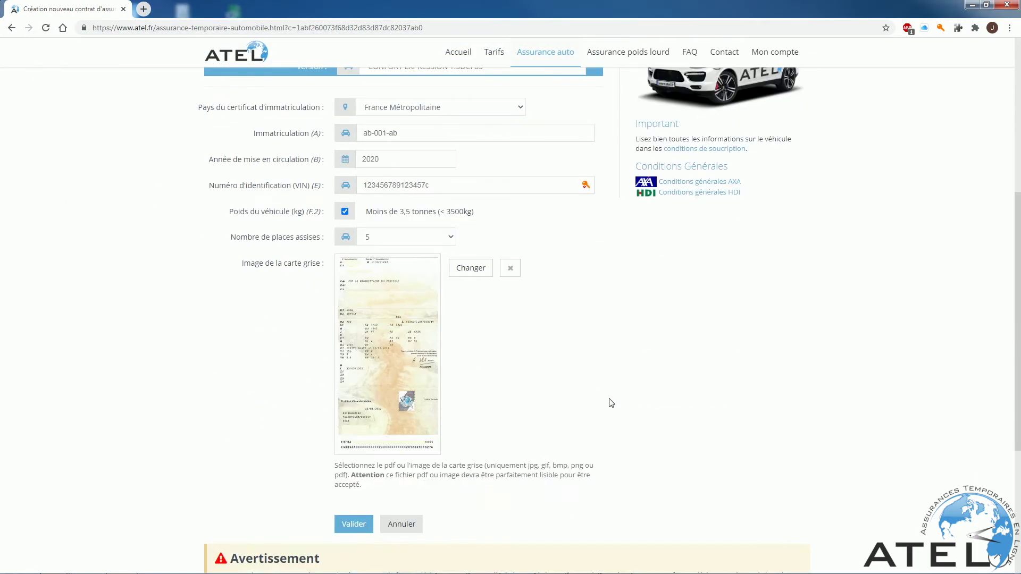
click(354, 525)
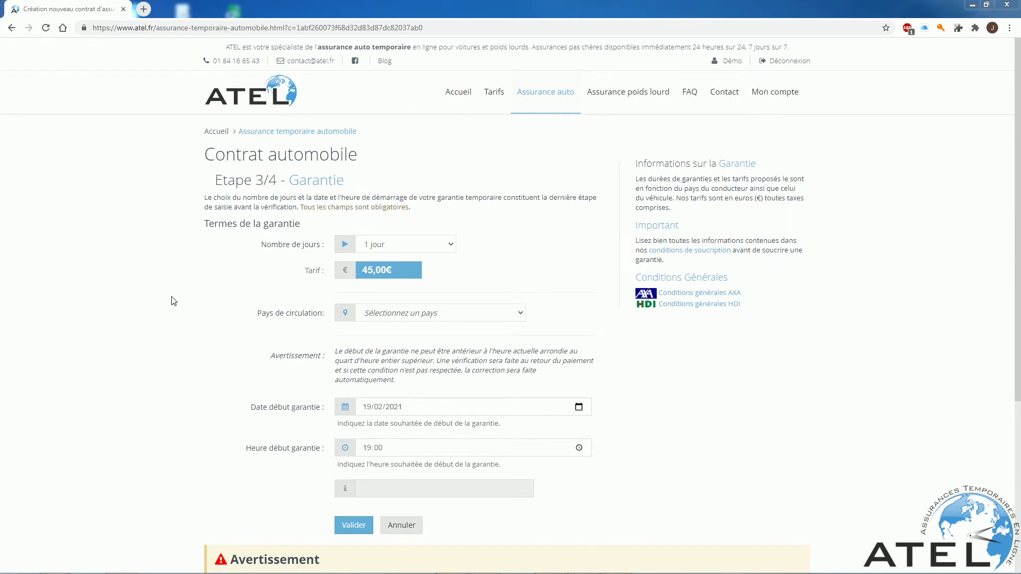
Set the guarantee duration to 15 days after trying several other durations.
click(450, 246)
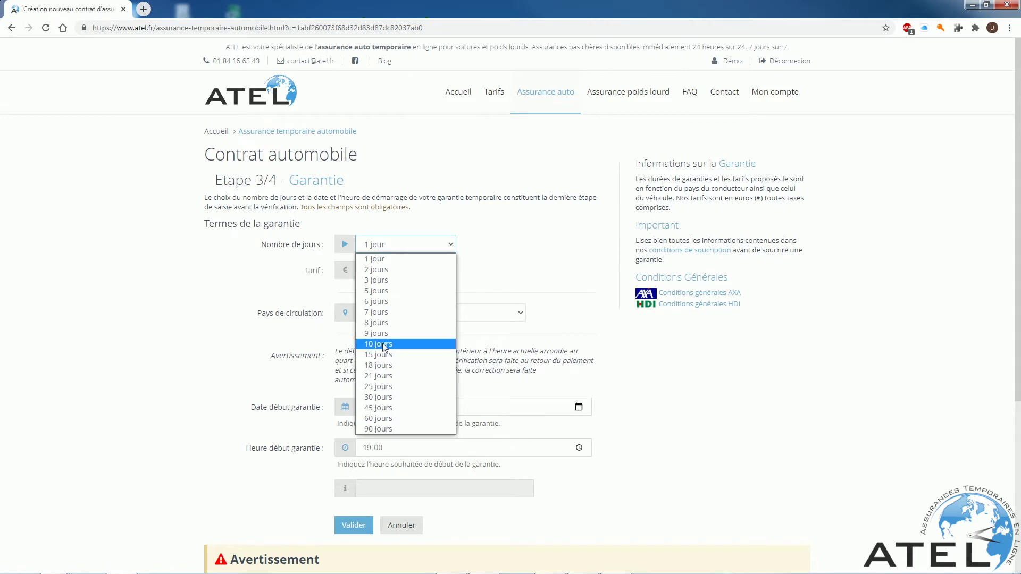
click(382, 397)
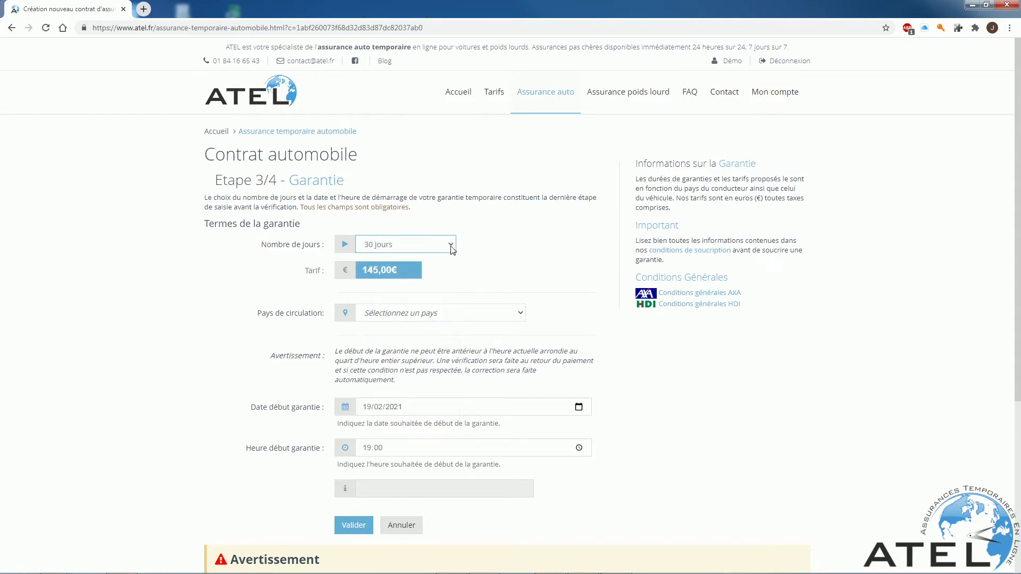
click(451, 248)
click(411, 353)
click(420, 250)
click(417, 259)
click(451, 244)
click(378, 270)
click(378, 245)
click(380, 397)
Choose France et autres pays and a start date of 19/02/2021.
click(518, 315)
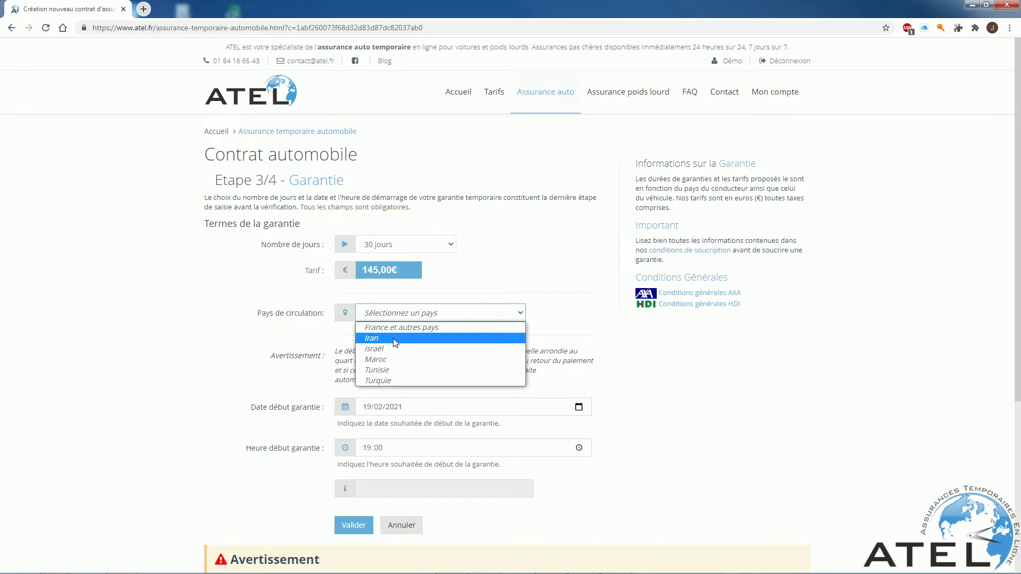
click(402, 327)
click(578, 407)
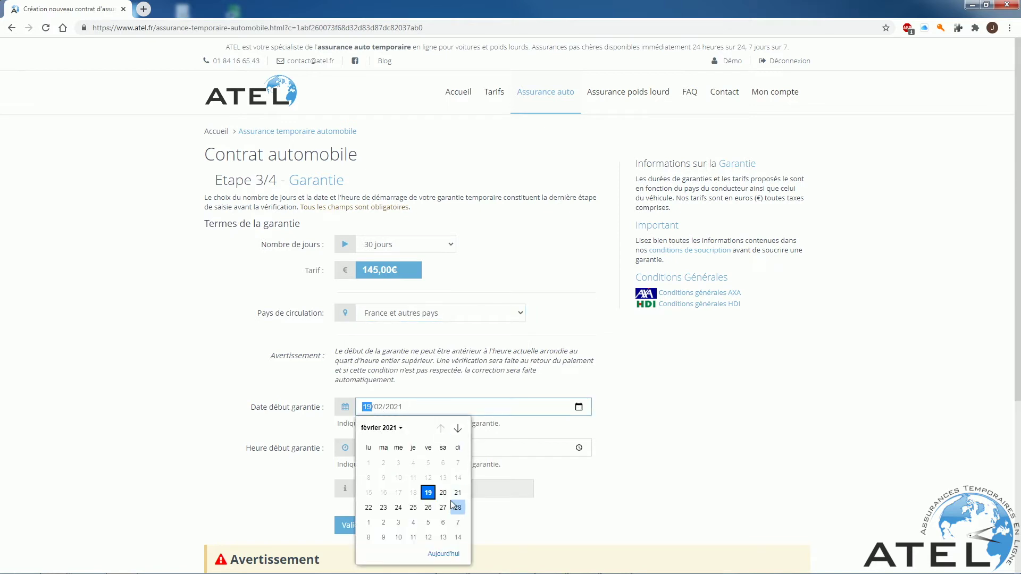
click(428, 507)
click(367, 407)
click(428, 493)
Set the start time to 19:00 and submit the guarantee for verification.
click(579, 448)
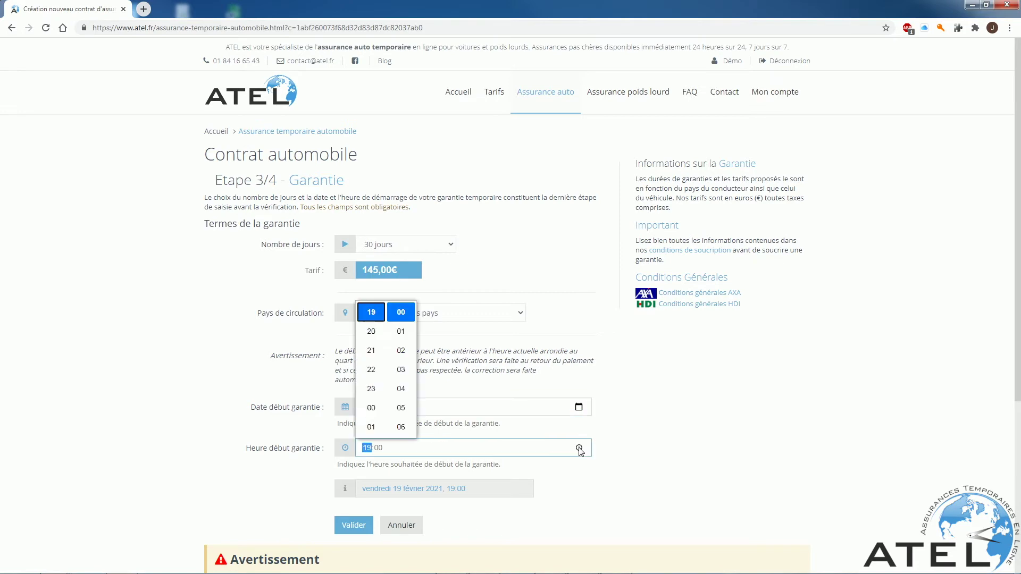
click(371, 313)
scroll(575, 493, down, 1)
click(353, 464)
scroll(354, 309, down, 6)
Enter the signer's last name and first name on the verification page.
scroll(353, 309, down, 4)
scroll(353, 309, up, 4)
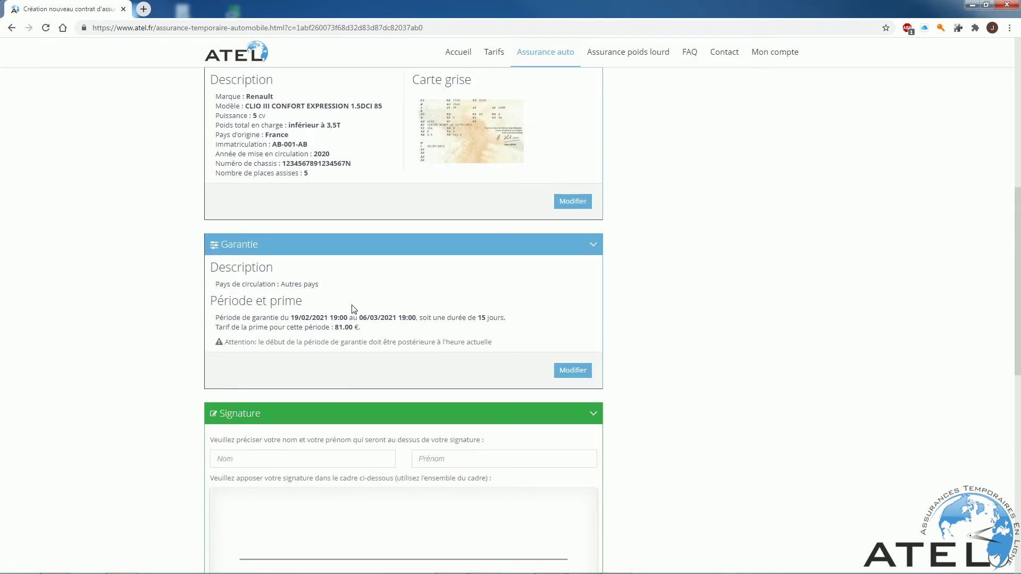
scroll(353, 309, down, 2)
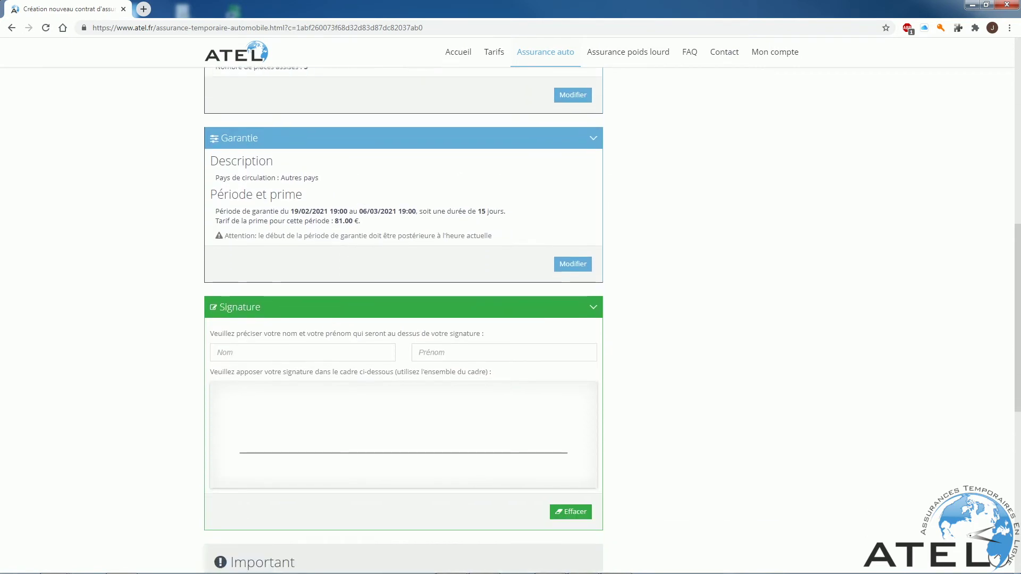
click(303, 352)
text(Atel)
key(Tab)
text(Atel)
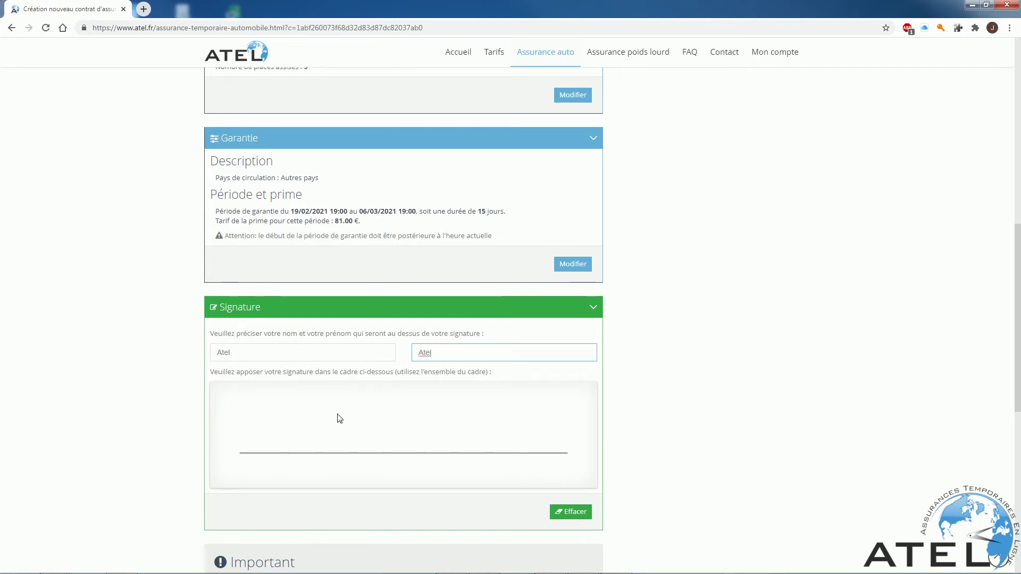
Draw a signature, clear it with Effacer, then open the conditions de souscription in a new tab.
mouse_move(391, 432)
mouse_down()
mouse_move(331, 416)
mouse_move(407, 426)
mouse_move(387, 418)
mouse_up()
click(576, 512)
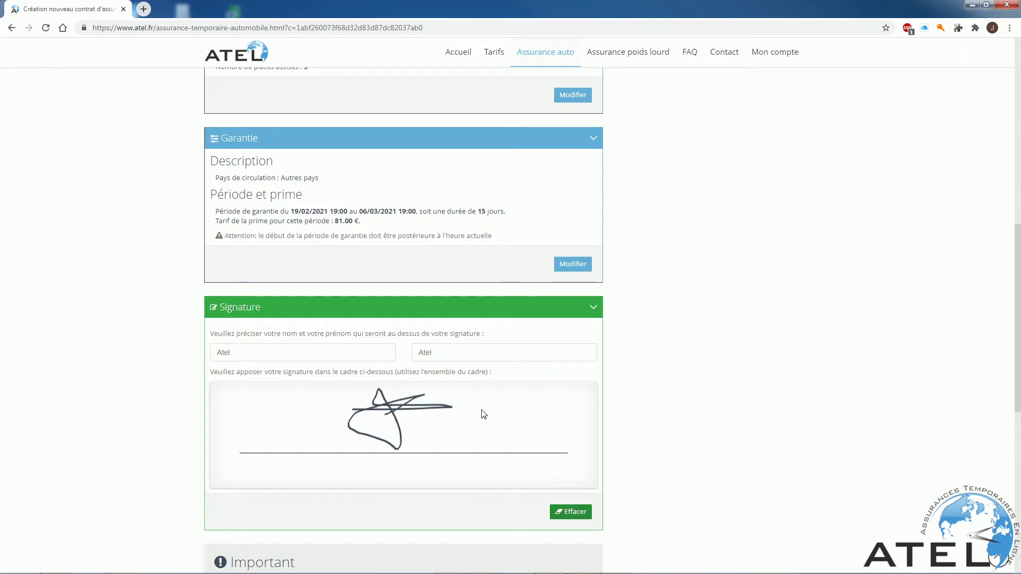
scroll(484, 415, down, 4)
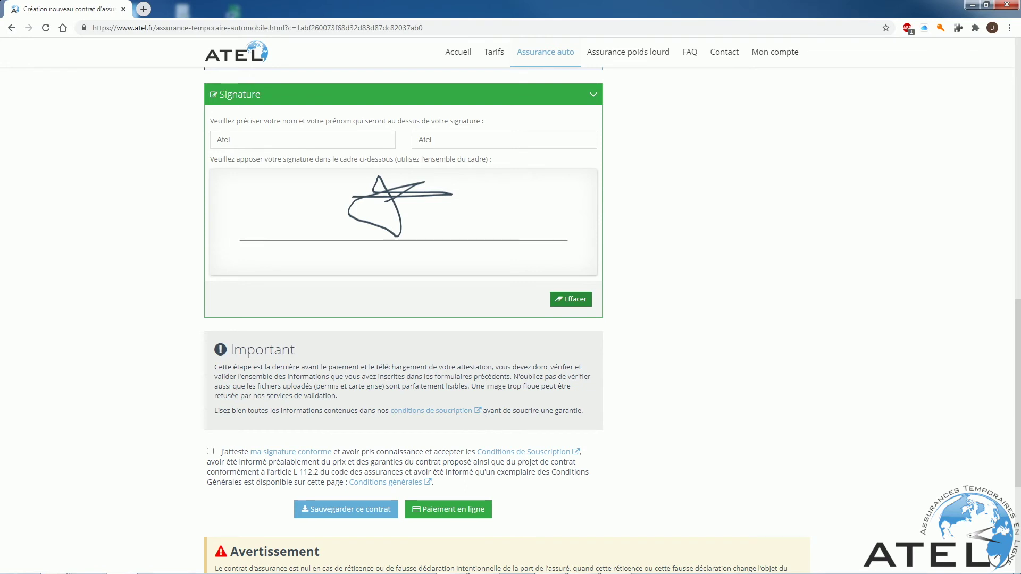
click(429, 411)
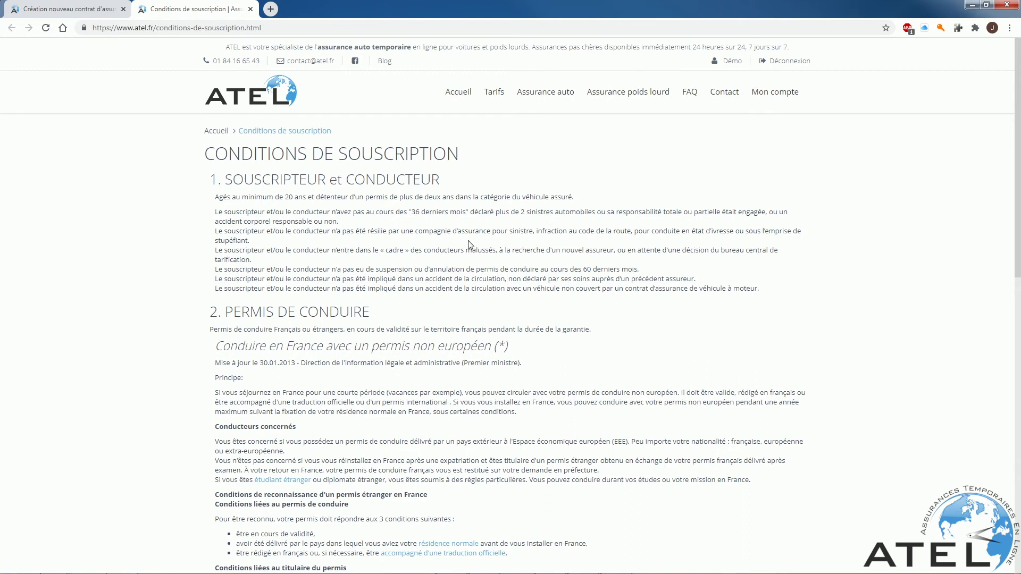
Return to the contract, open article L113-8 on Légifrance in another tab, and switch back.
scroll(194, 341, down, 1)
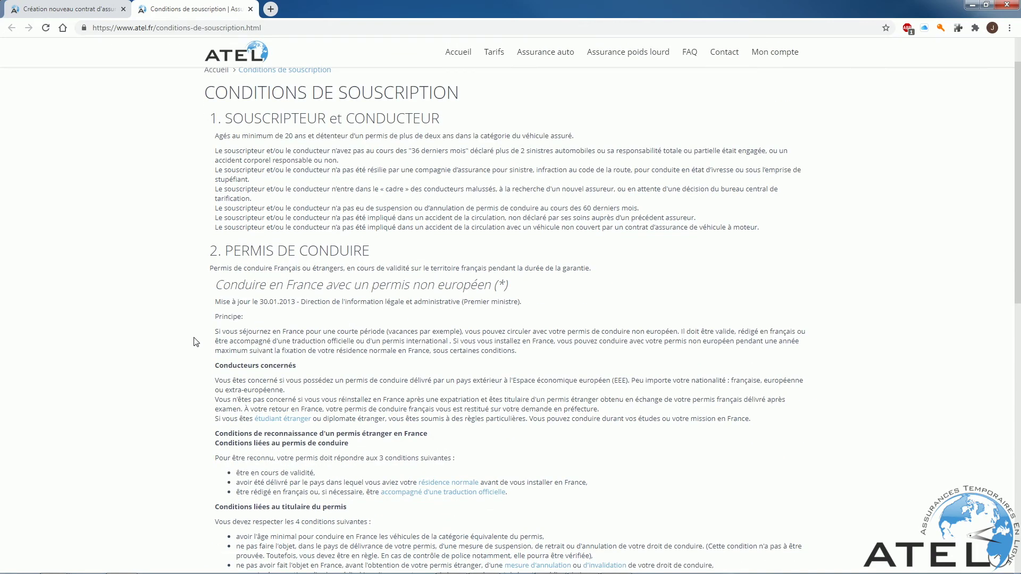
key(ctrl+Tab)
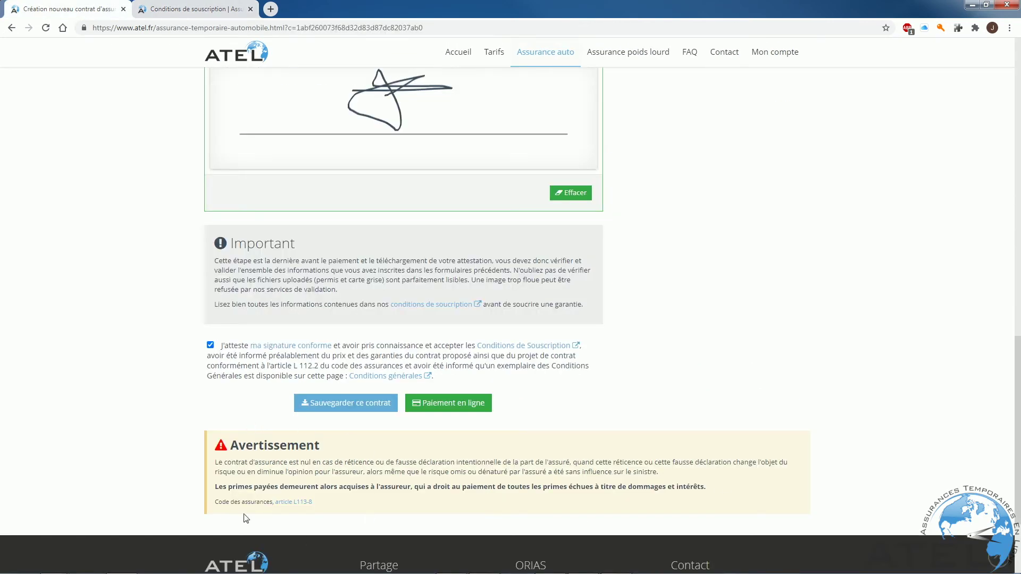
click(298, 502)
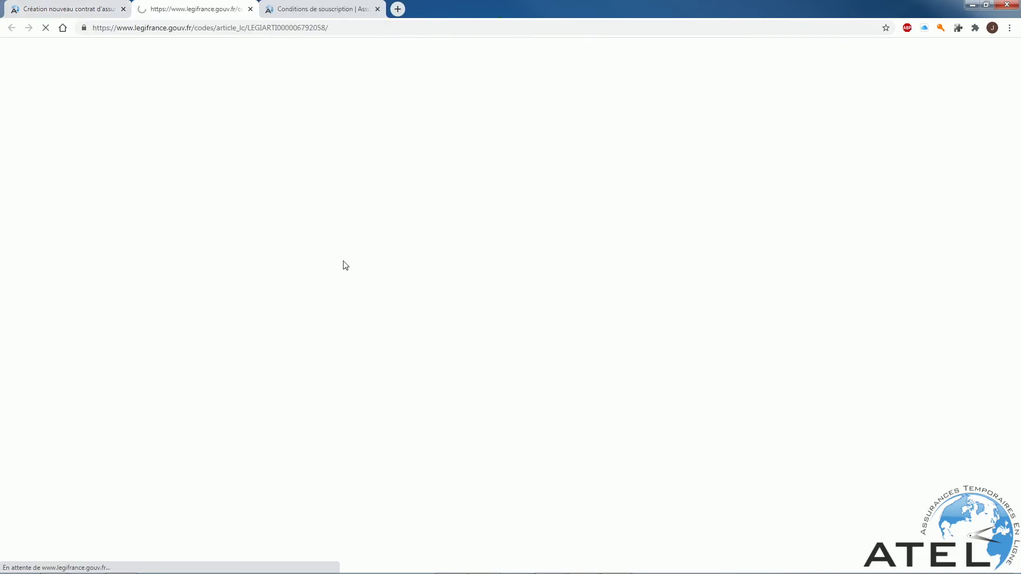
key(ctrl+shift+Tab)
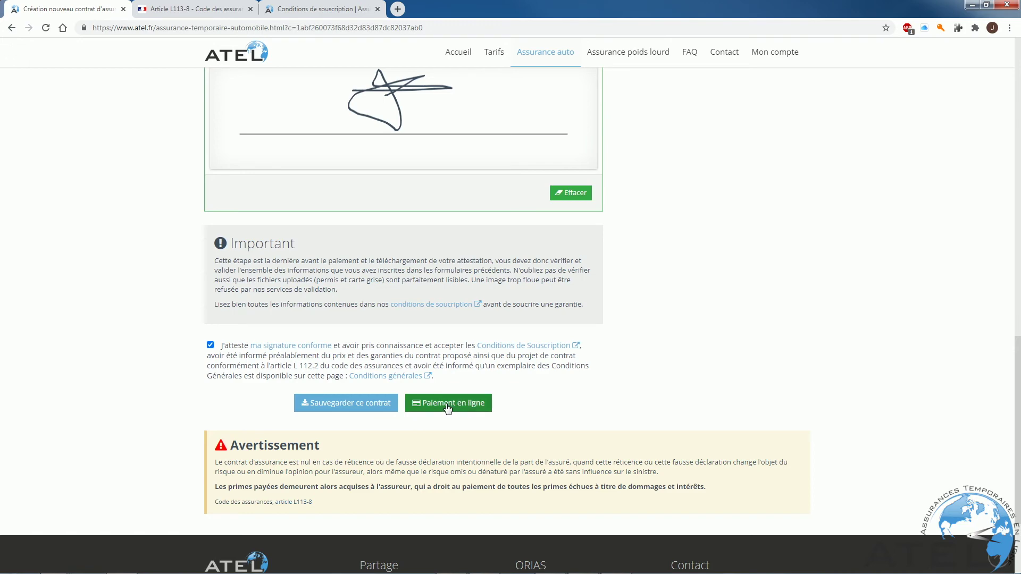
Send the contract to Paiement en ligne, accept L113-8, pick MasterCard, then list finished contracts.
click(448, 406)
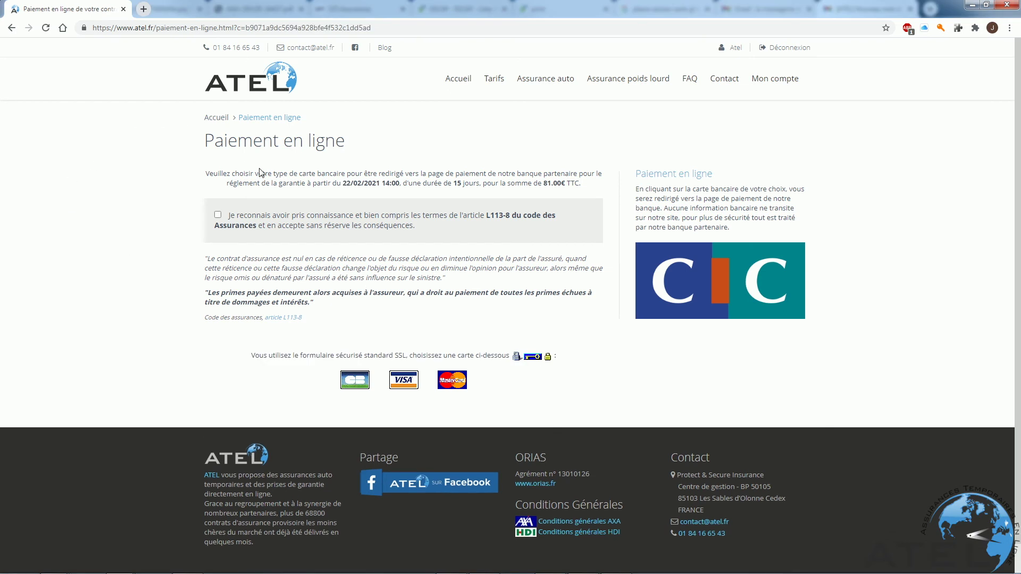
click(218, 215)
click(457, 383)
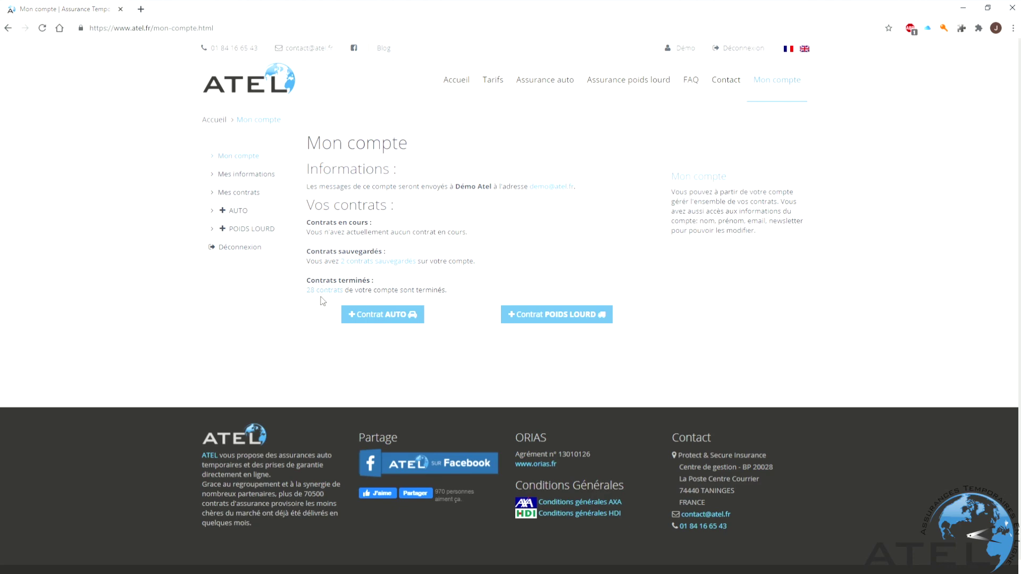
click(323, 290)
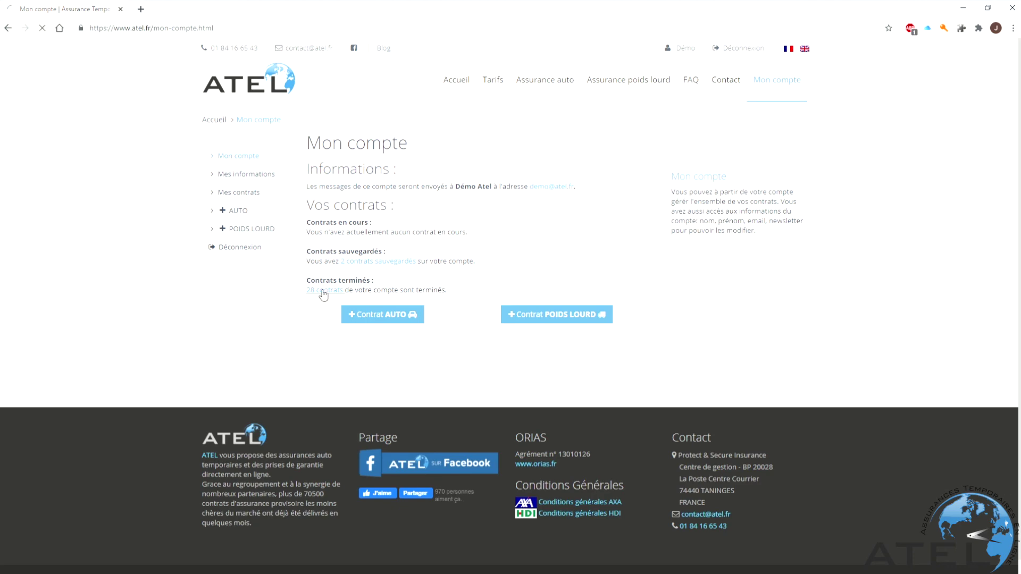